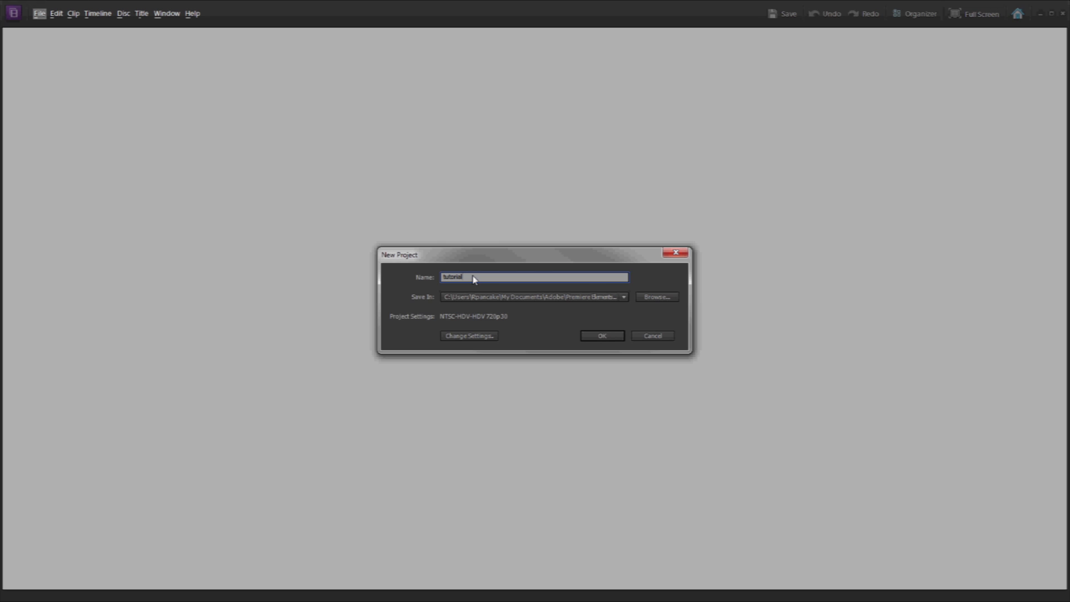
Create a new project named 'tutorial'
key(Return)
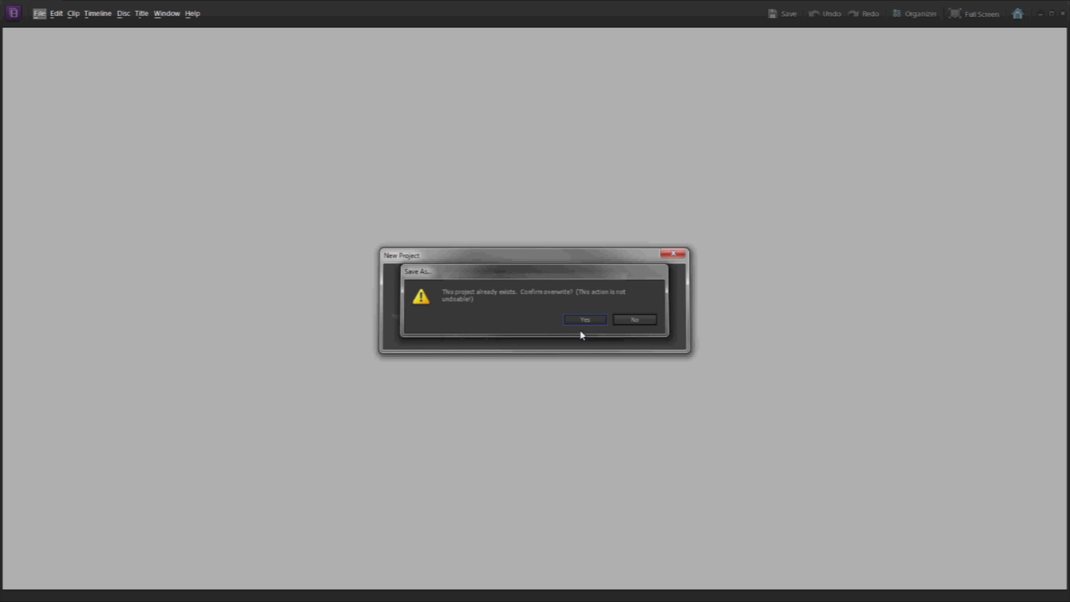
Import motionBreakingNews03.mov, studio9CenterRightLoopWhite.mov and talent.mov, preview each, and place talent.mov on the timeline
click(583, 319)
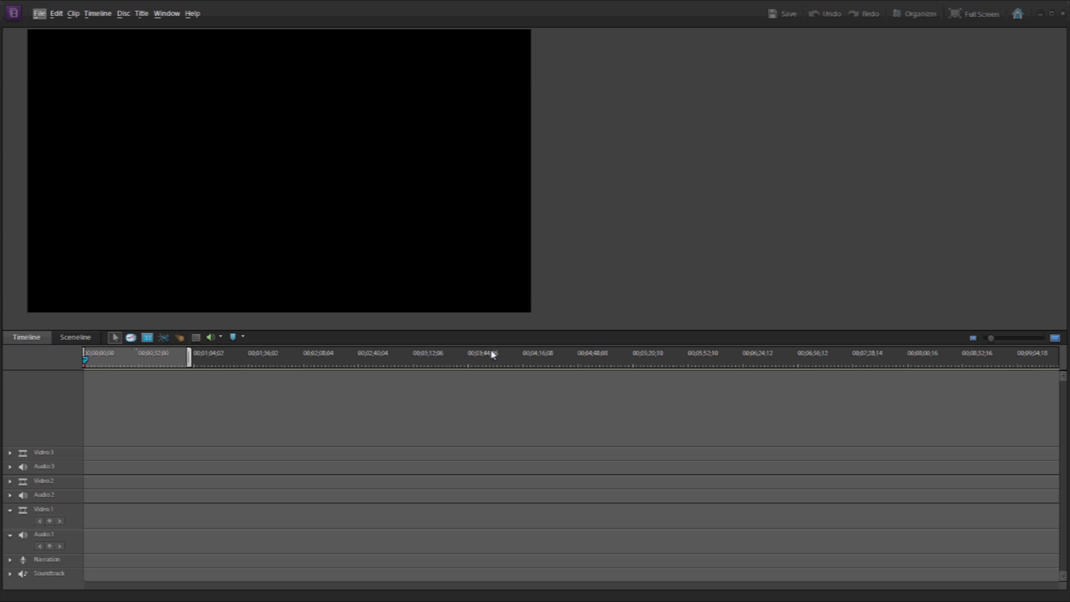
drag(492, 355, 625, 135)
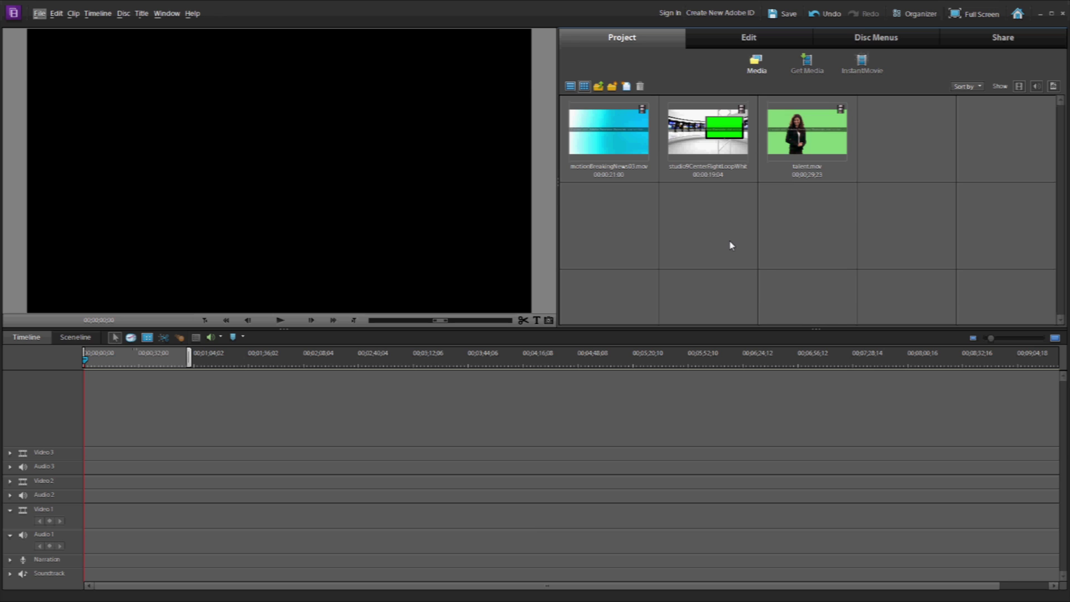
click(807, 139)
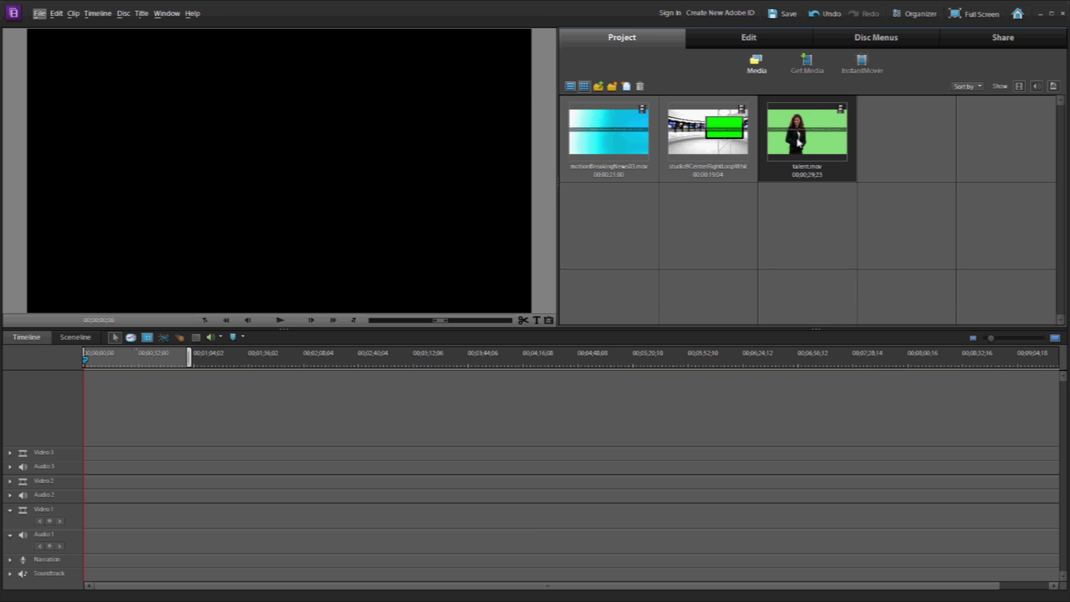
click(722, 115)
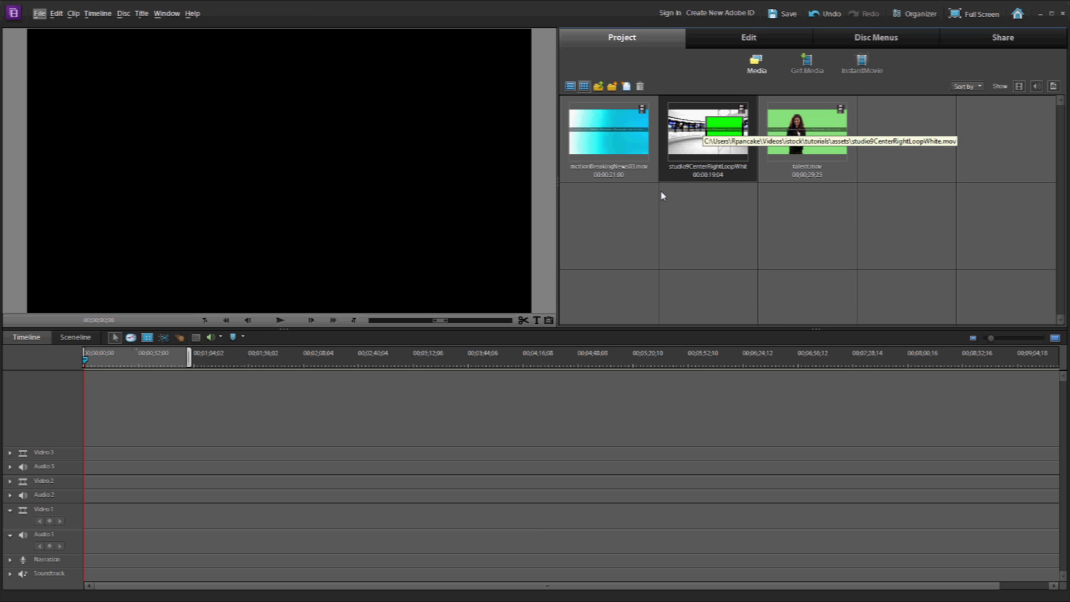
click(611, 145)
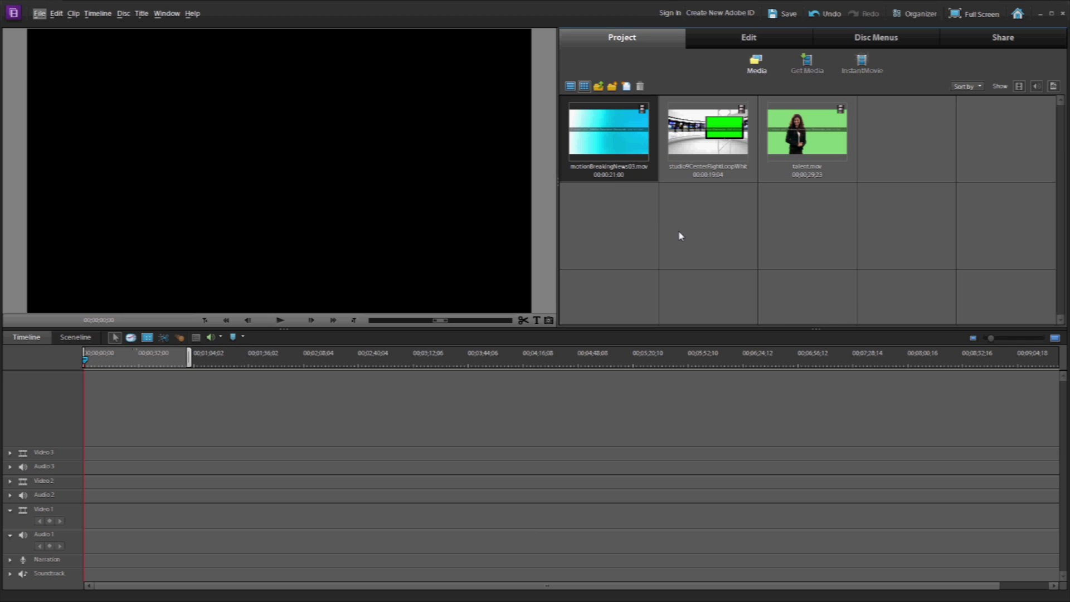
click(803, 139)
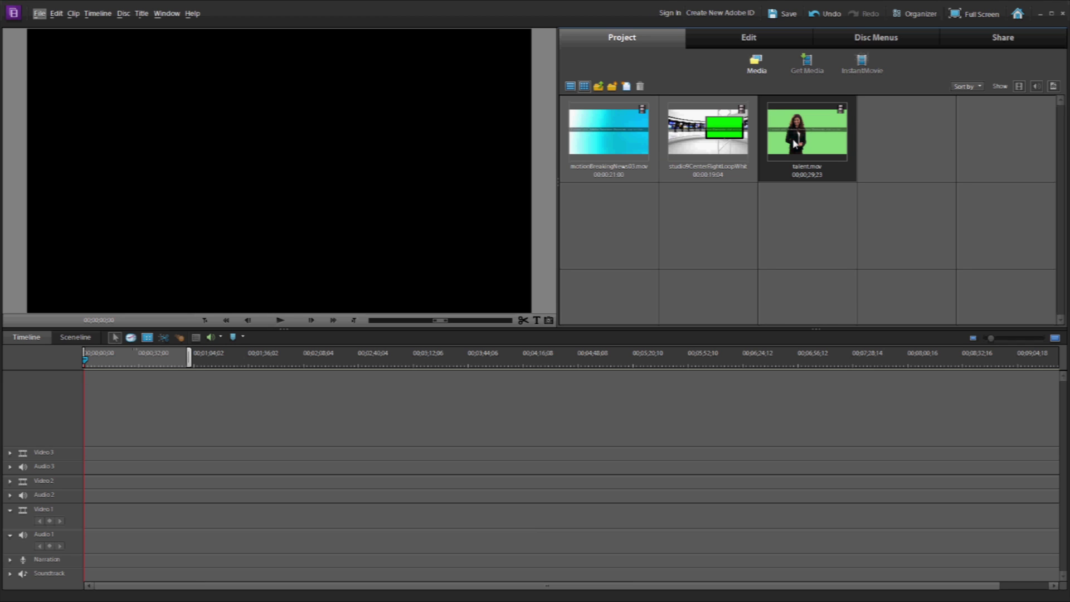
drag(211, 411, 87, 444)
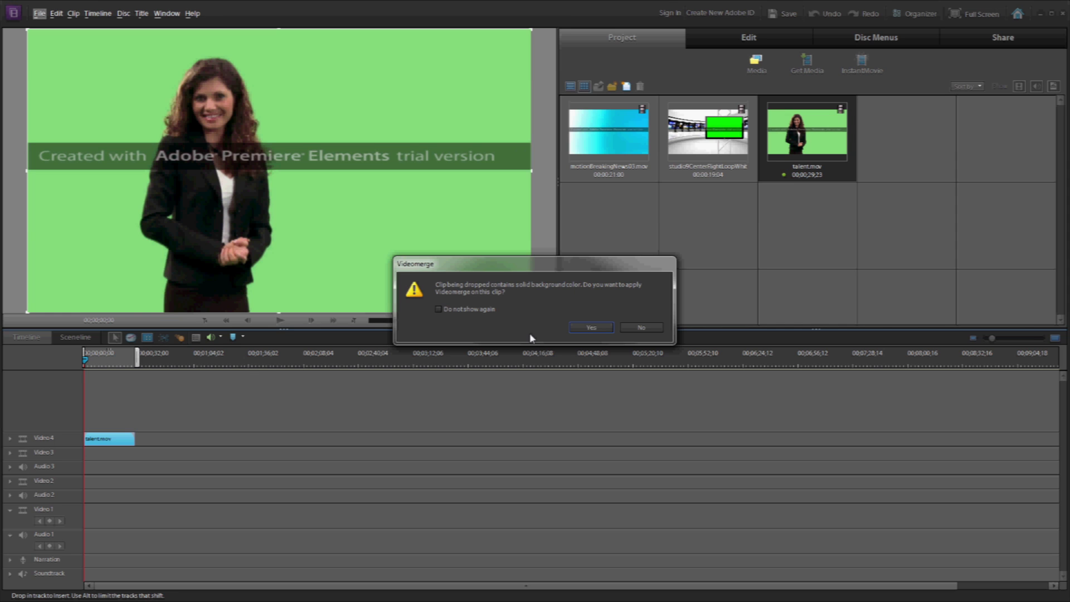
Key out talent.mov's green background with Videomerge and drag the studio clip onto the timeline
click(591, 328)
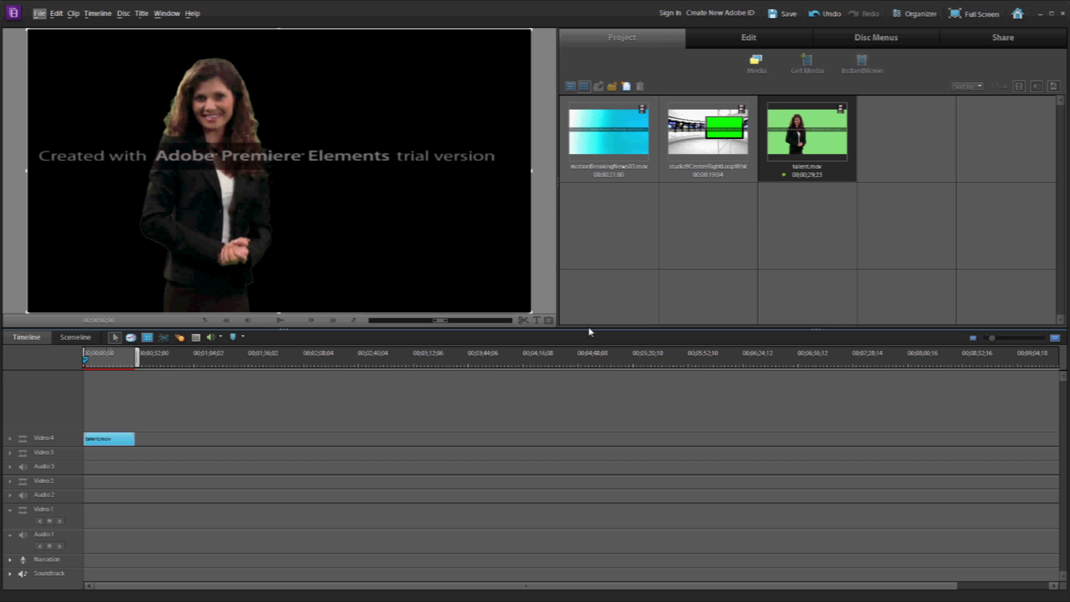
click(694, 128)
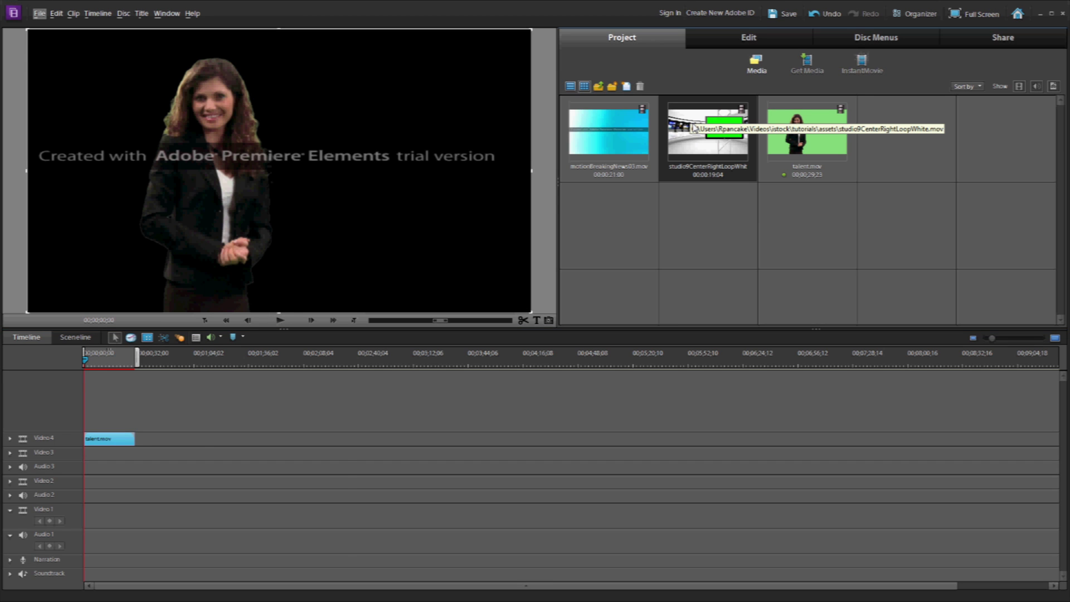
drag(694, 128, 87, 456)
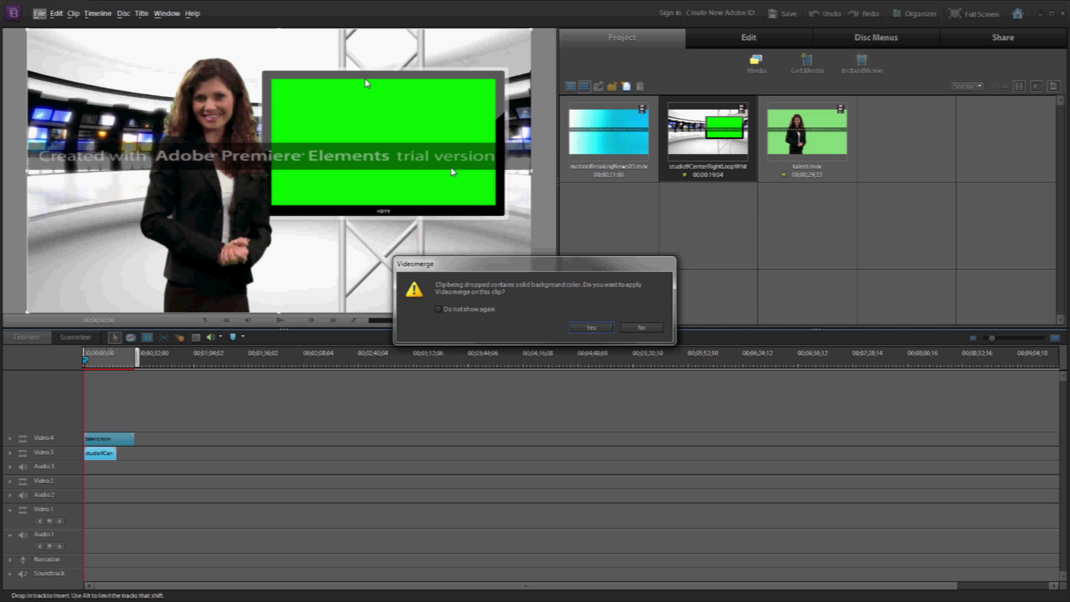
Add the studio clip to Video 3 without Videomerge and place motionBreakingNews03.mov on Video 2
click(652, 329)
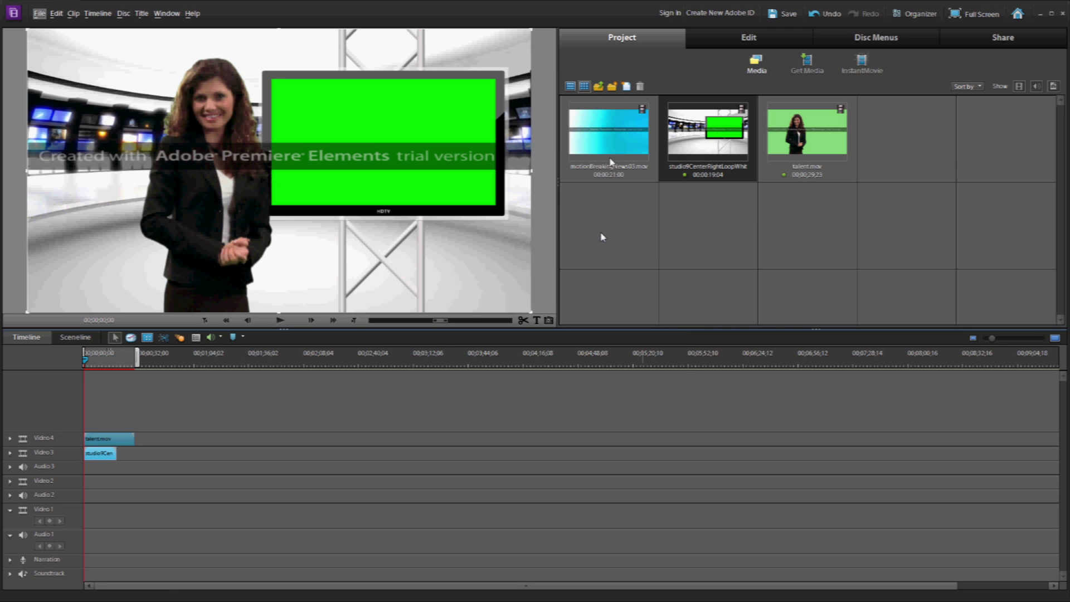
click(609, 132)
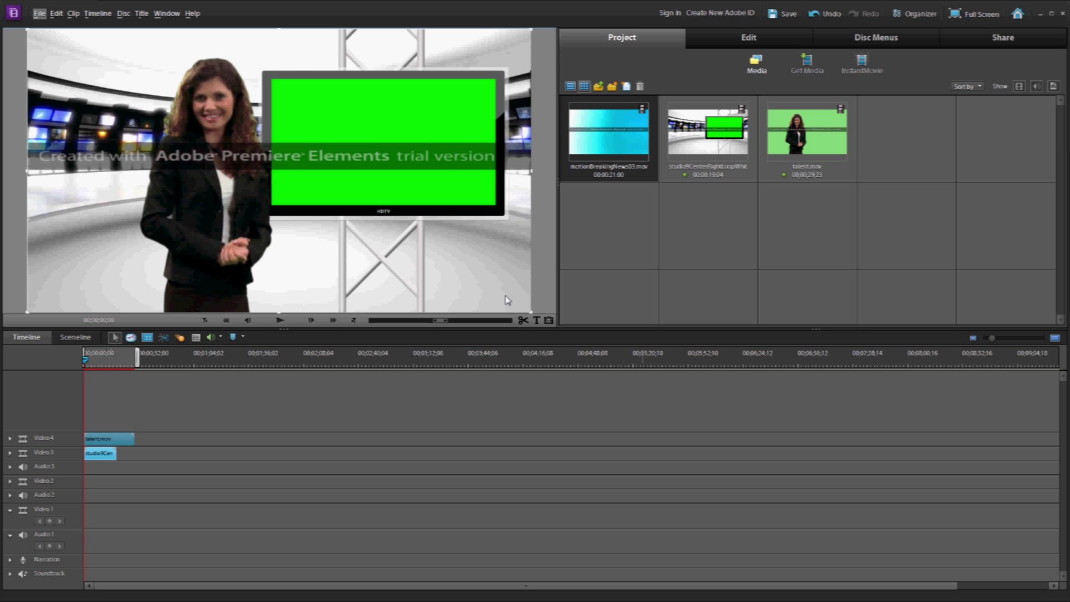
drag(507, 300, 87, 487)
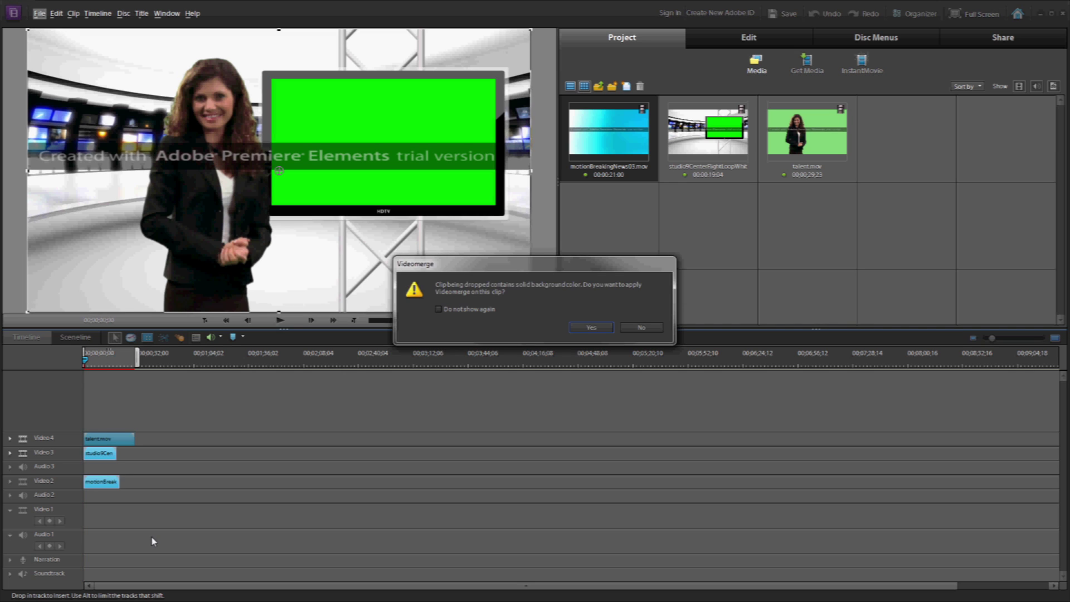
Add the Breaking News clip without Videomerge and rename the Video 4 track to Talent
click(641, 327)
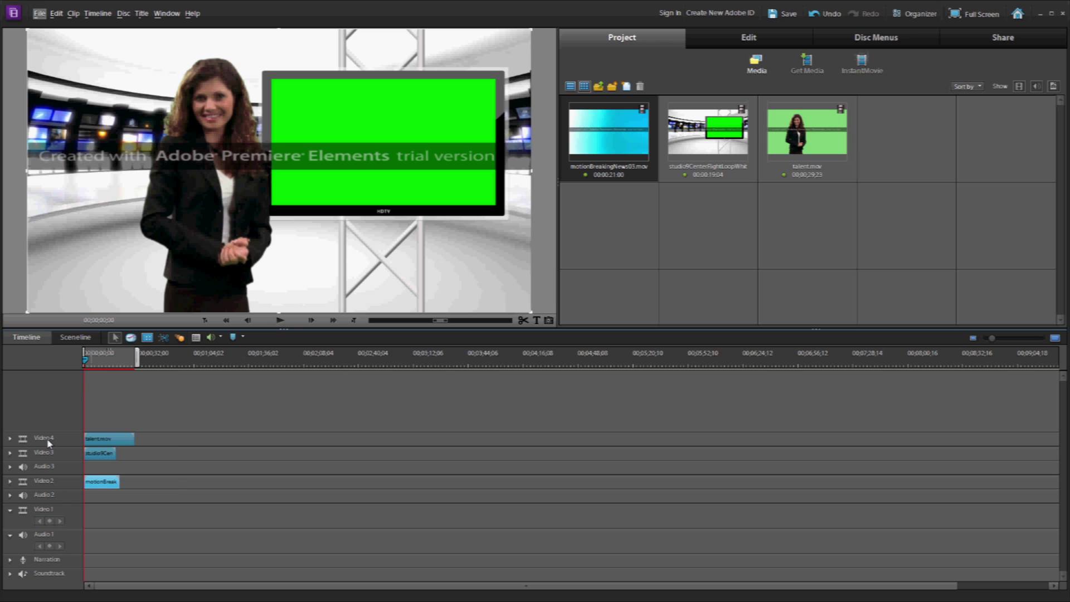
right_click(48, 443)
click(78, 447)
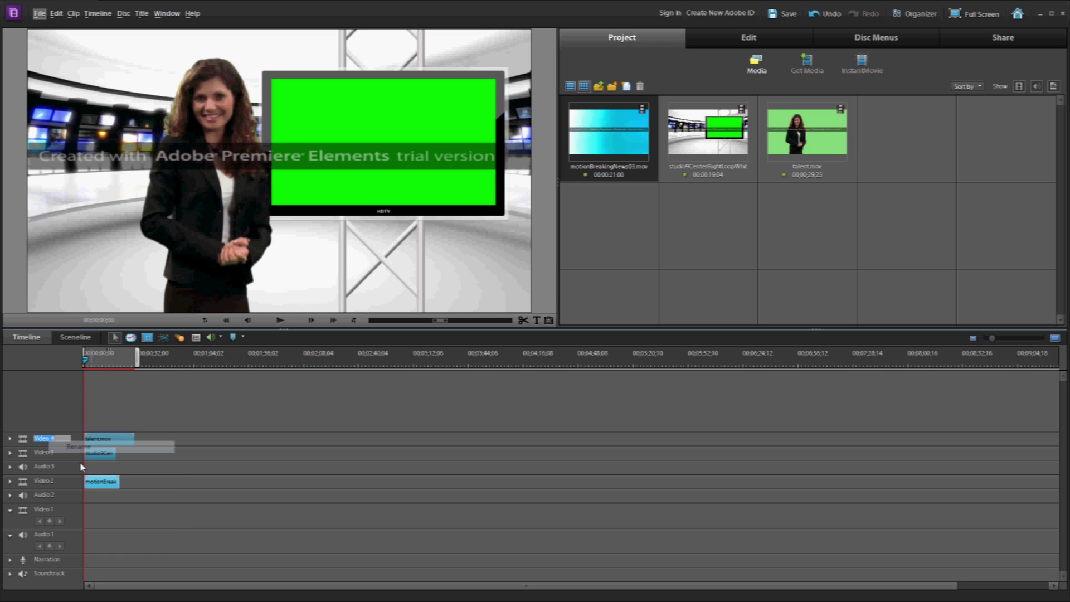
text(Talent)
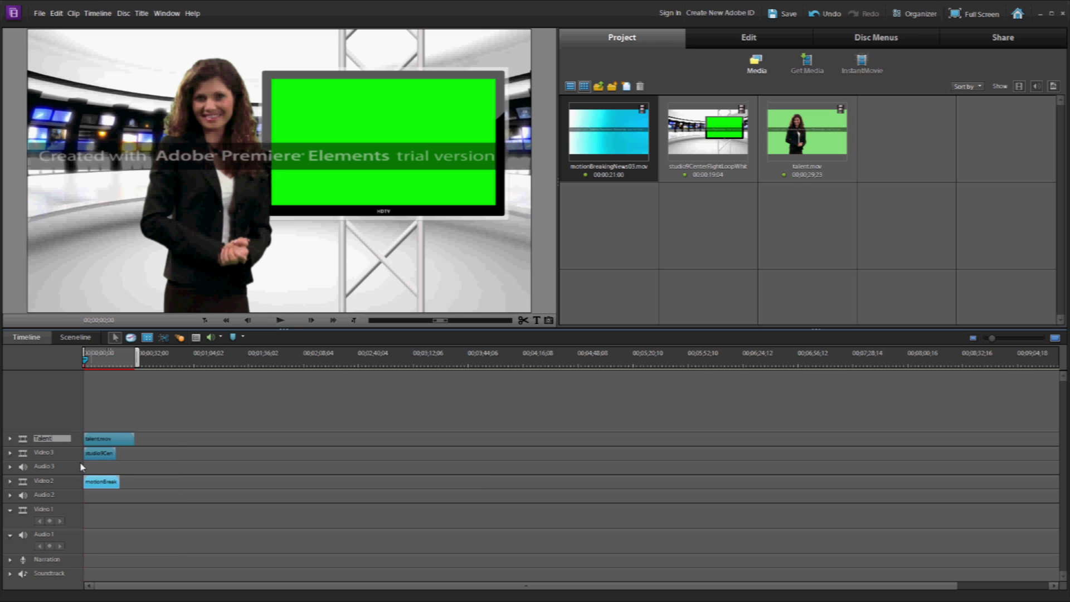
key(Return)
Rename the Video 3 and Video 2 tracks to Studio and Broll, then select the talent and studio clips
right_click(51, 455)
click(81, 461)
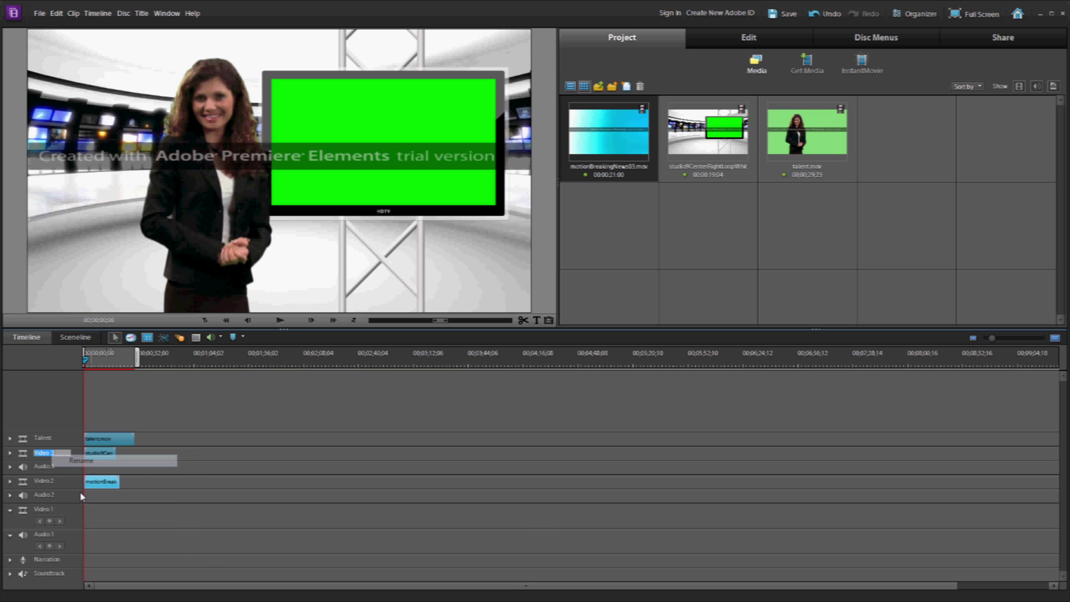
text(Studio)
key(Return)
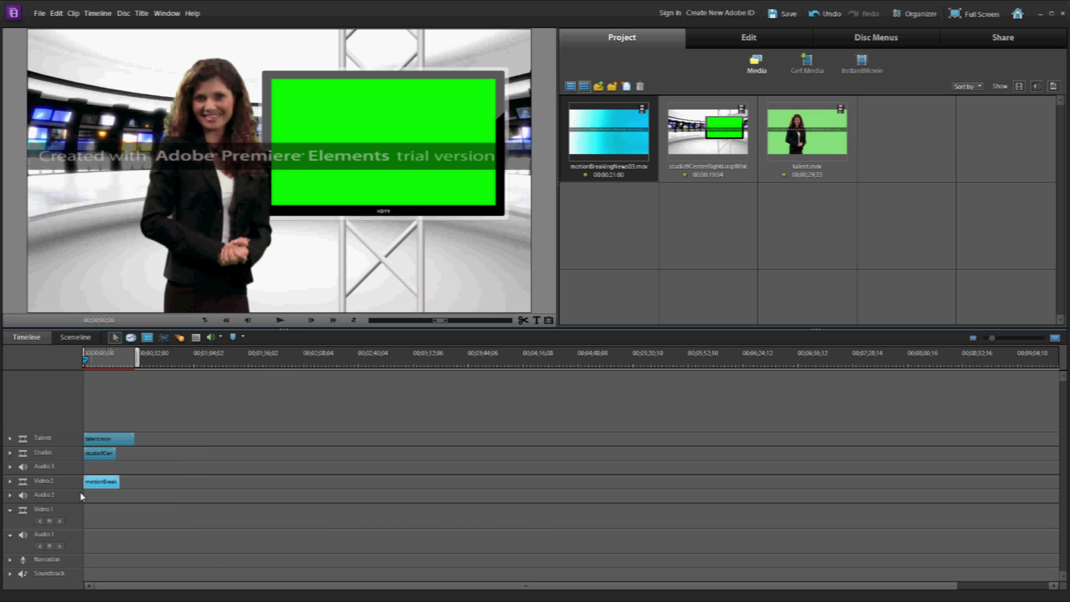
right_click(47, 483)
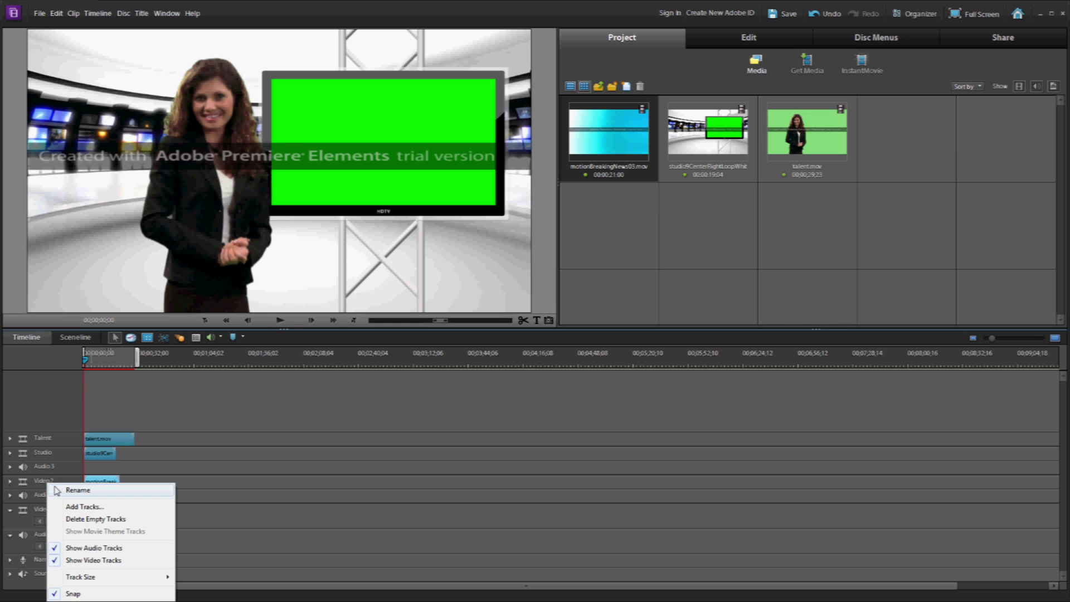
click(78, 490)
text(Br)
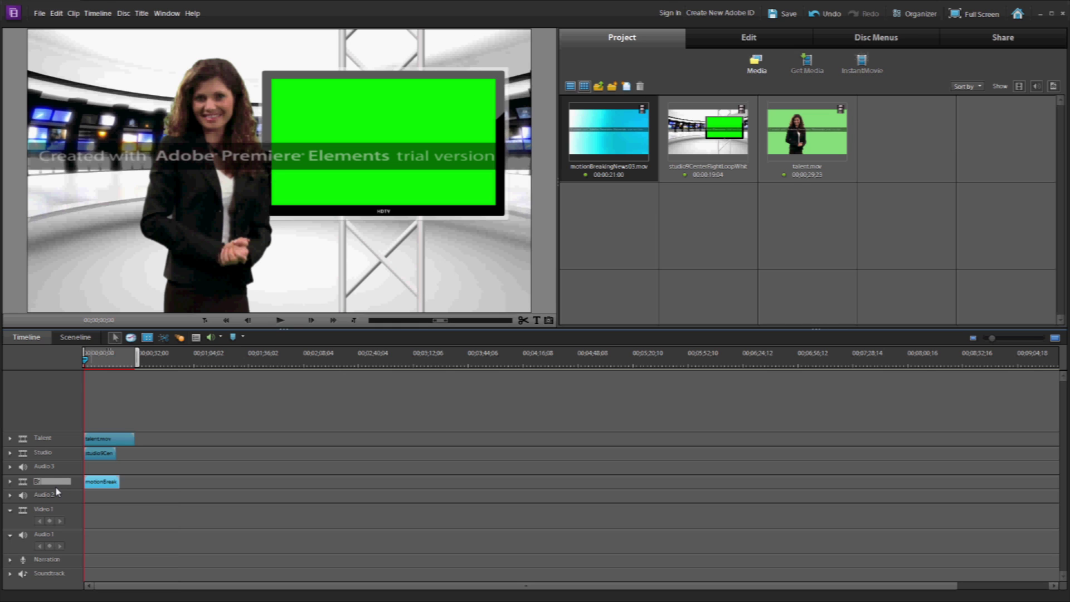
text(oll)
key(Return)
click(121, 442)
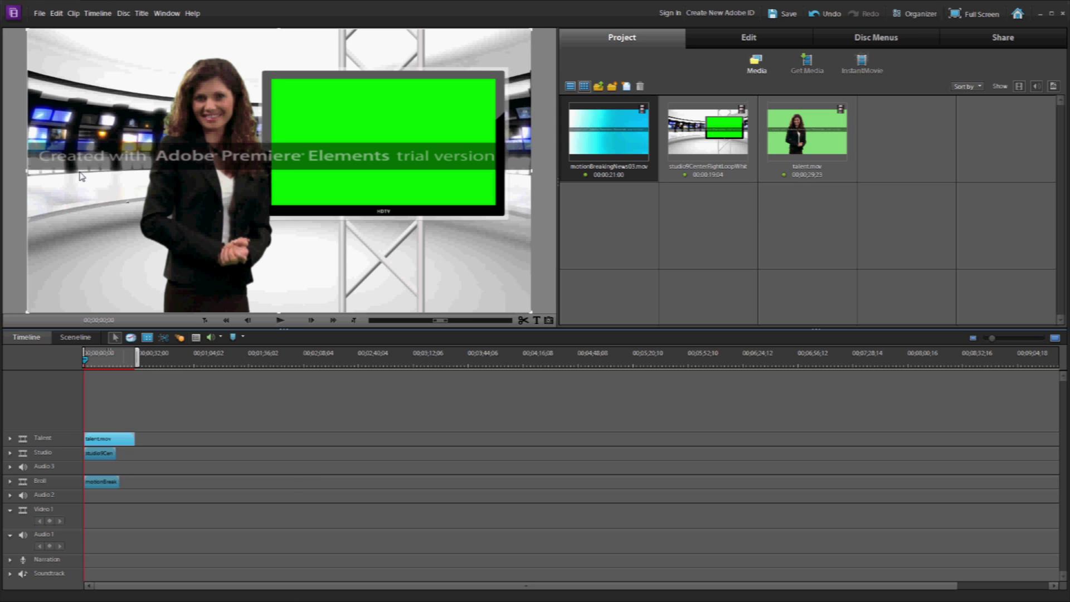
click(106, 454)
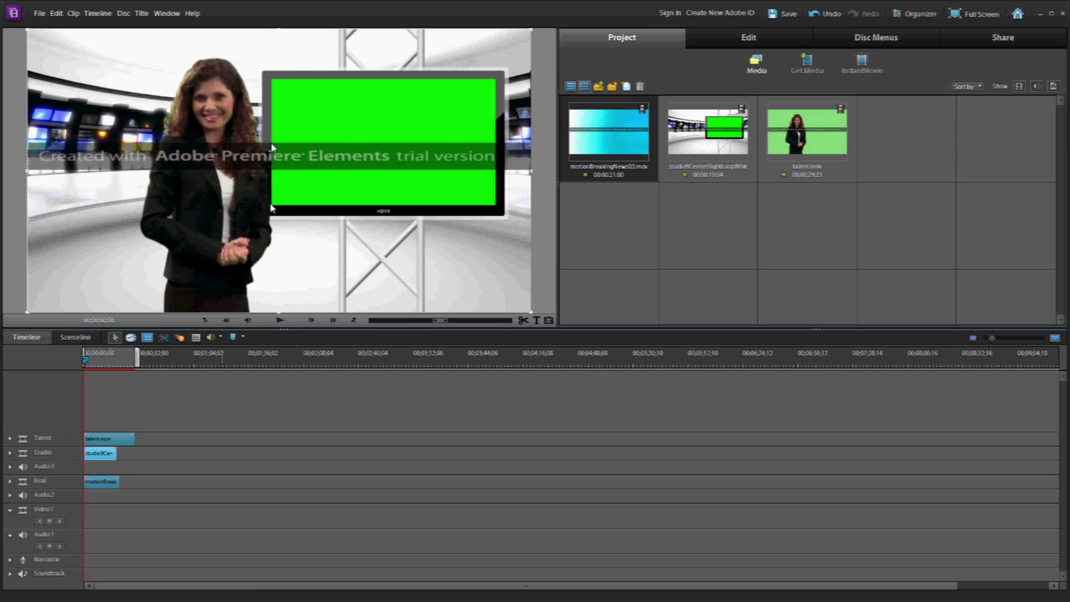
Search the video effects for 'chroma' and apply Chroma Key to the studio clip
click(752, 38)
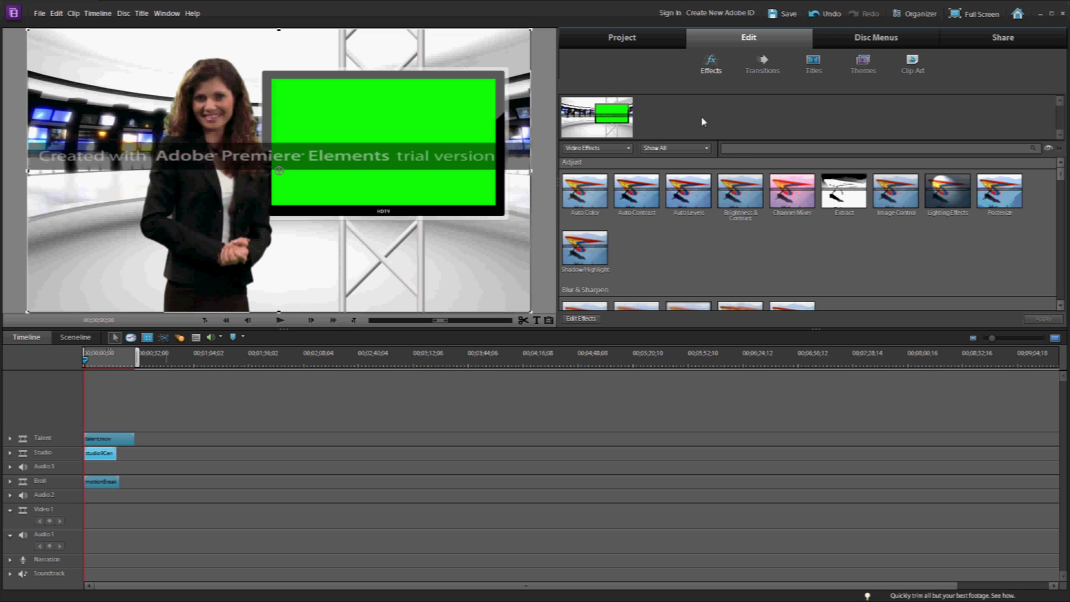
click(735, 149)
text(chroma)
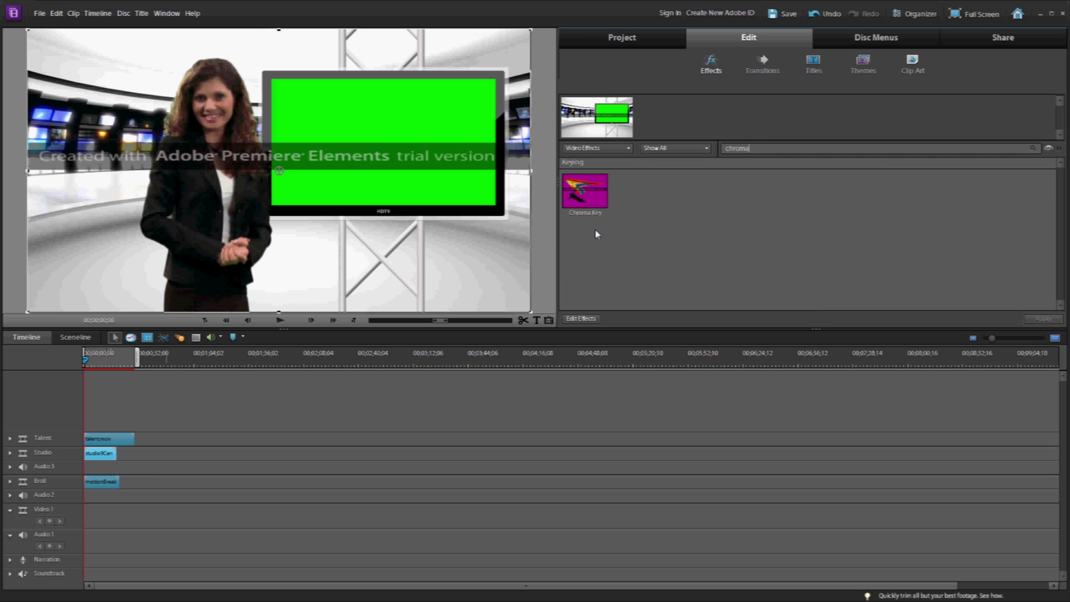
click(582, 193)
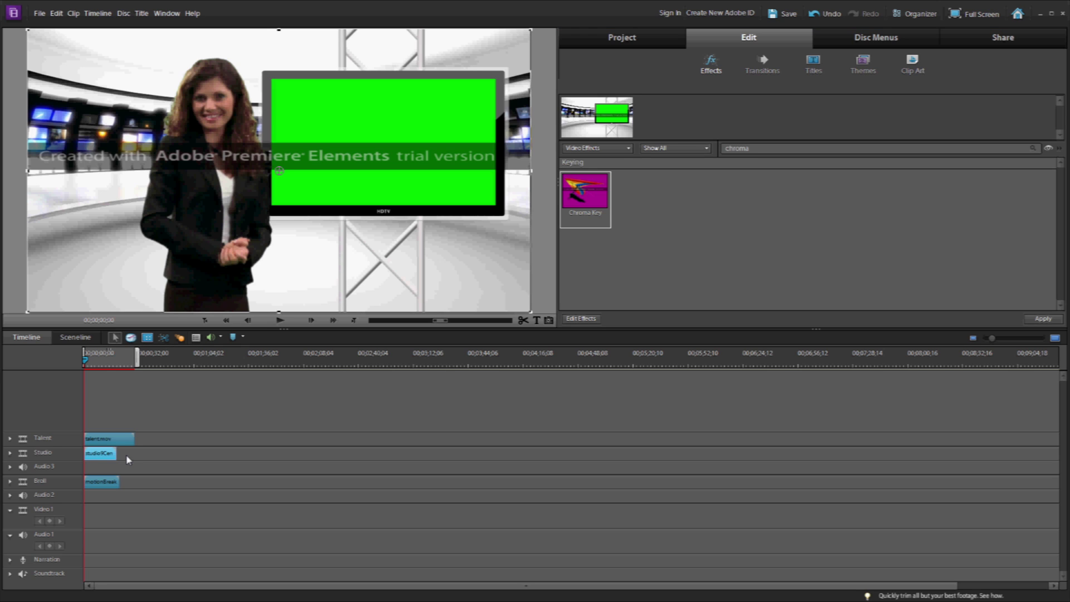
drag(128, 459, 102, 456)
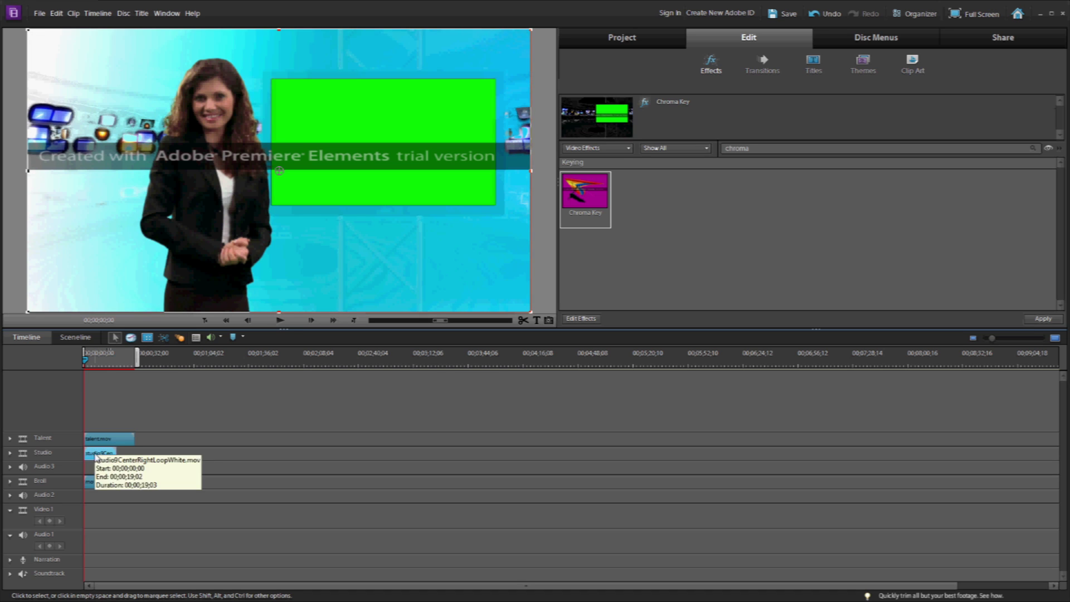
right_click(94, 456)
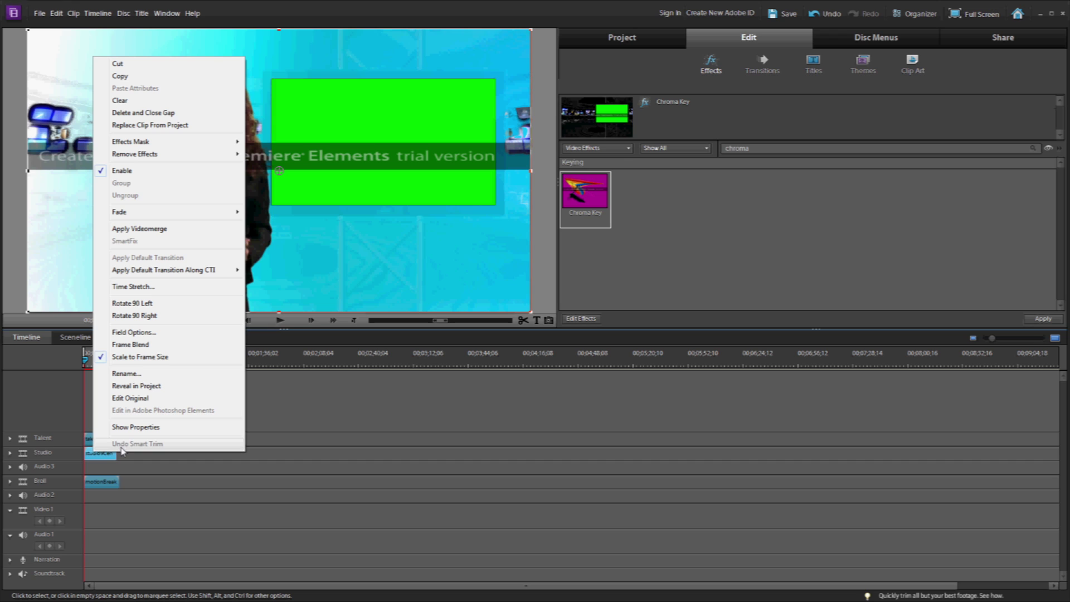
Sample the studio's green screen as the Chroma Key colour and raise Similarity slightly
click(134, 428)
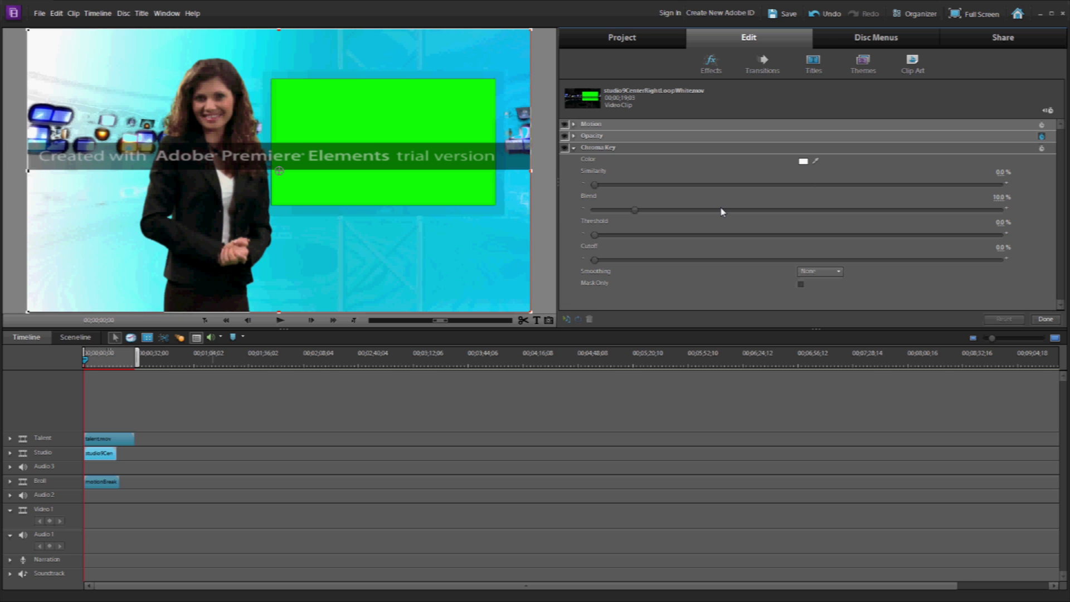
click(817, 163)
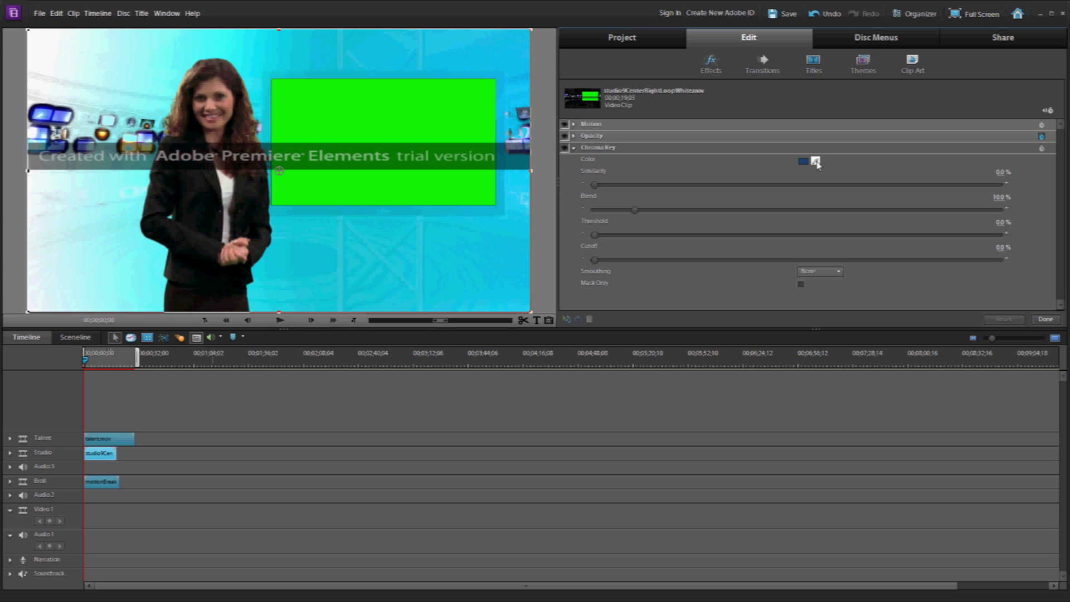
click(421, 114)
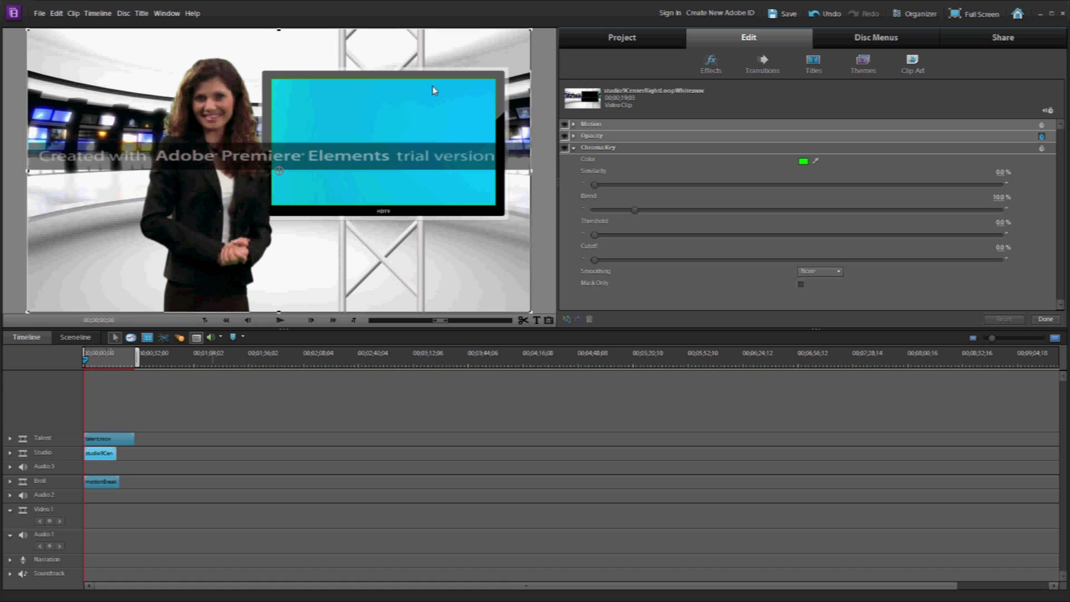
drag(596, 189, 809, 177)
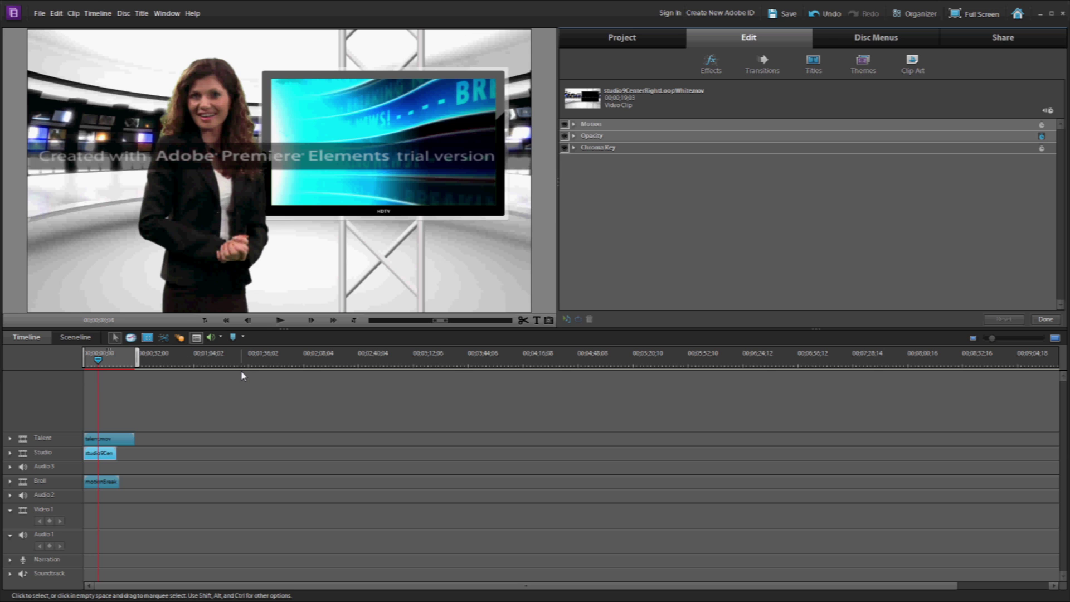
click(103, 484)
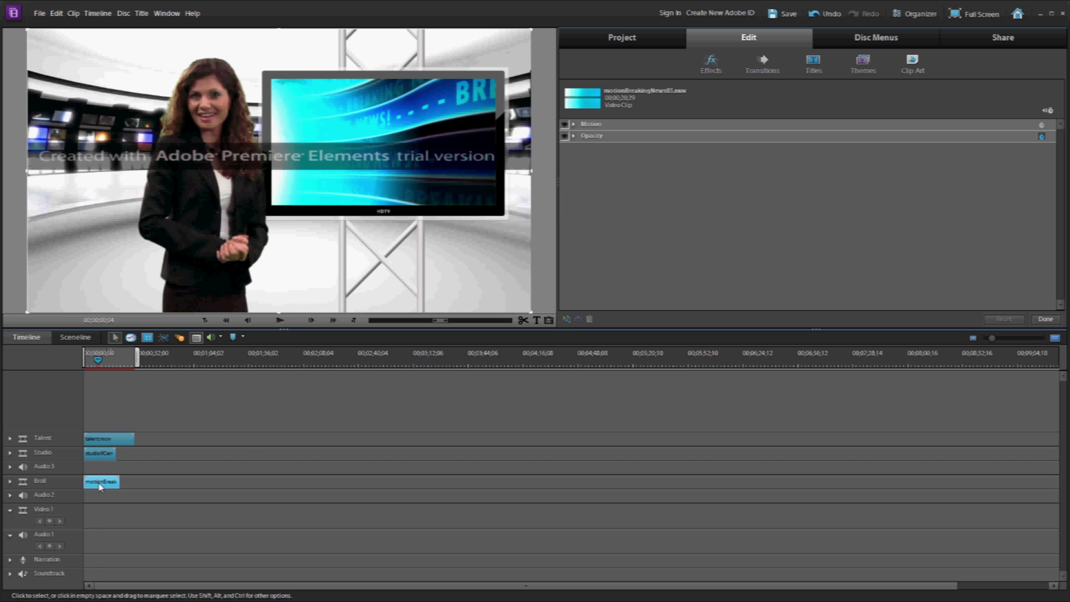
Scale the Breaking News b-roll to about 47 with anchor point 75, 780, and play back to check
right_click(101, 487)
click(134, 457)
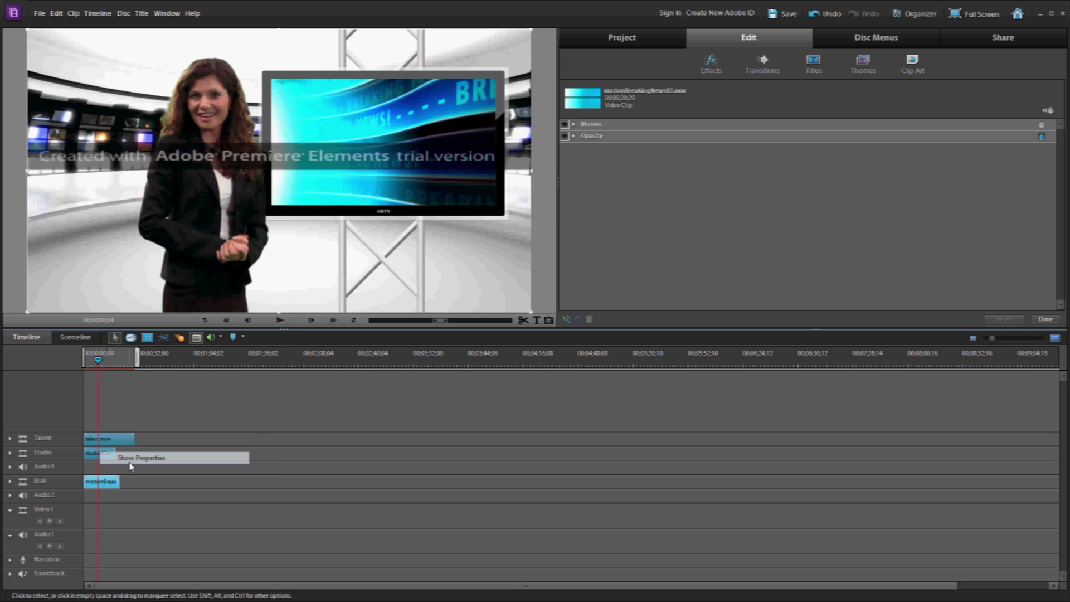
click(574, 124)
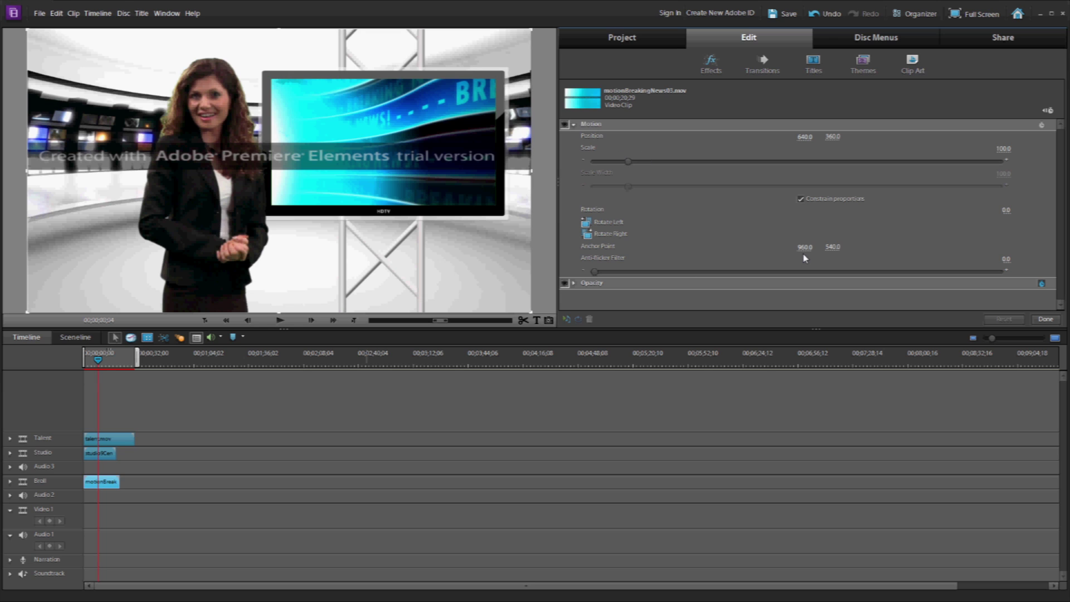
drag(630, 163, 615, 165)
key(space)
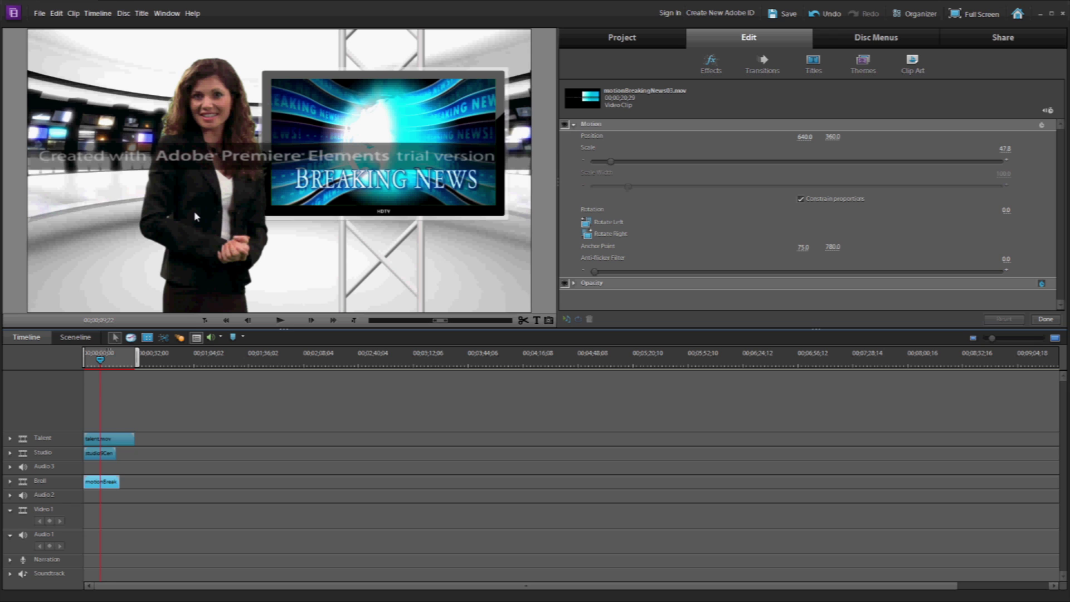
click(123, 441)
Bring up the context menu of the talent.mov clip on the Talent track
right_click(122, 440)
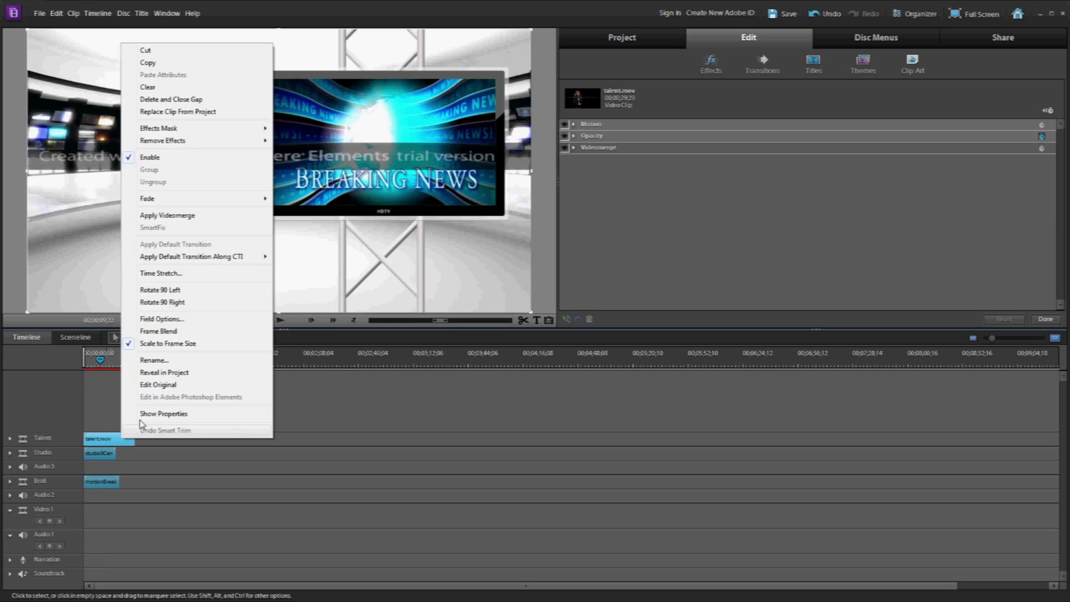